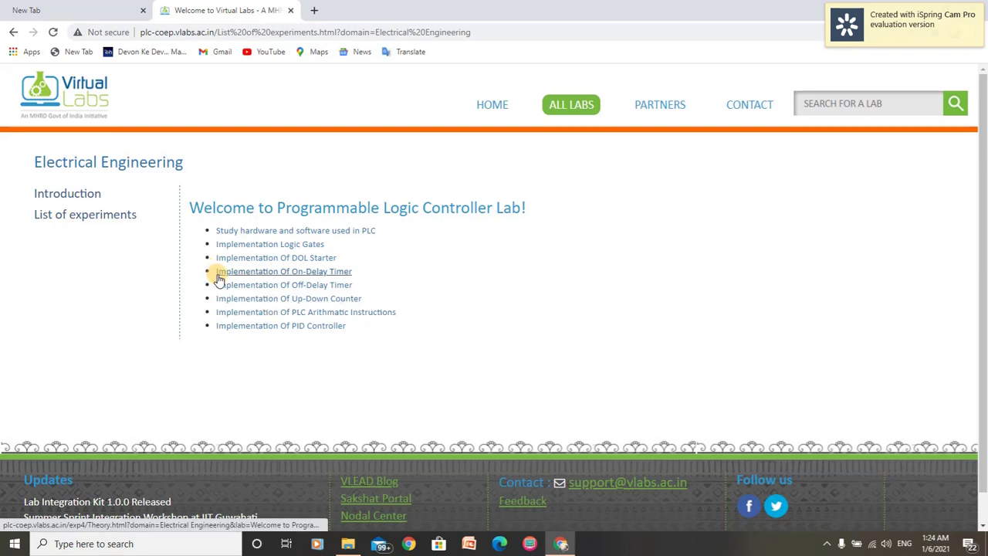
Open the 'Implementation Of On-Delay Timer' experiment from the Programmable Logic Controller Lab list.
{"action": "left_click_drag", "start_coordinate": [215, 274], "coordinate": [437, 283]}
{"action": "left_click", "coordinate": [437, 283]}
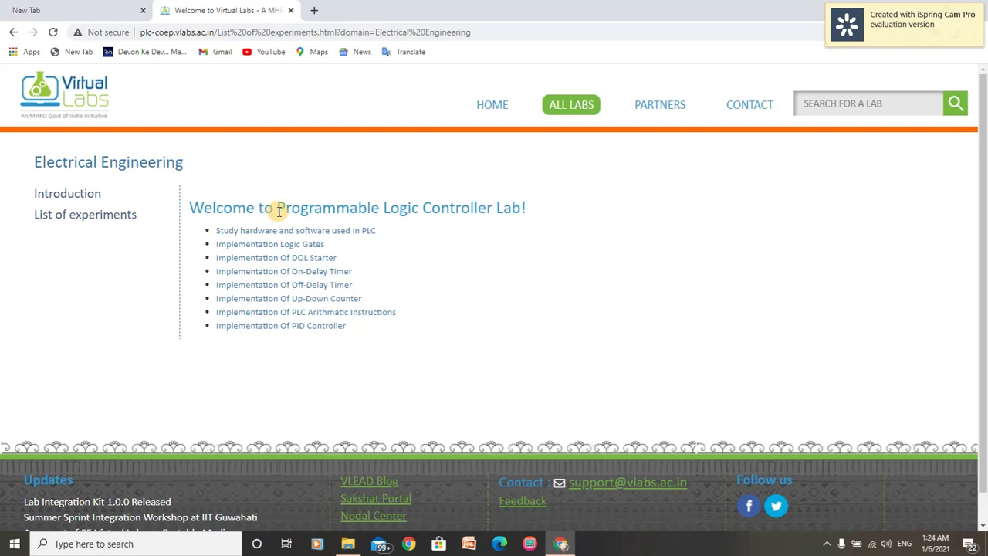
{"action": "left_click_drag", "start_coordinate": [279, 210], "coordinate": [543, 212]}
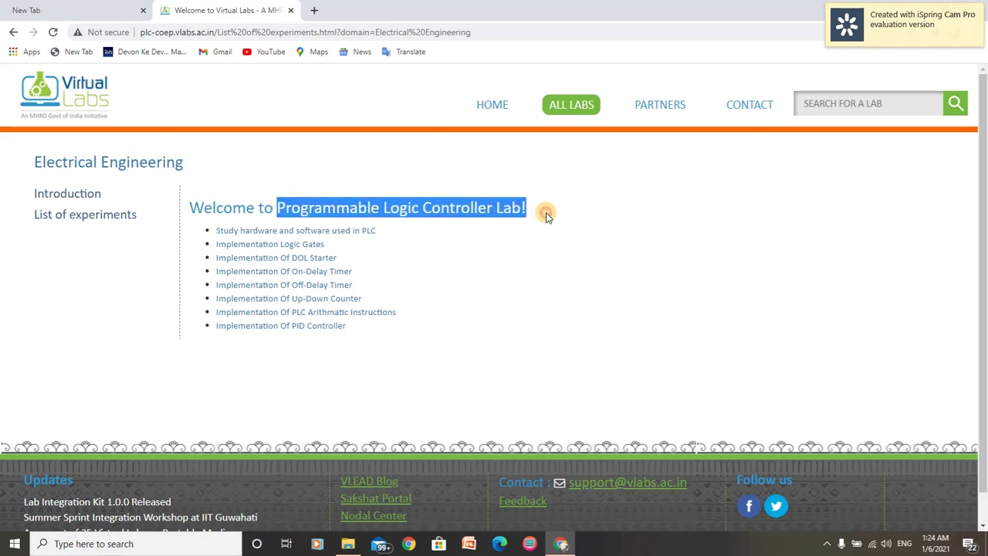
{"action": "left_click", "coordinate": [551, 288]}
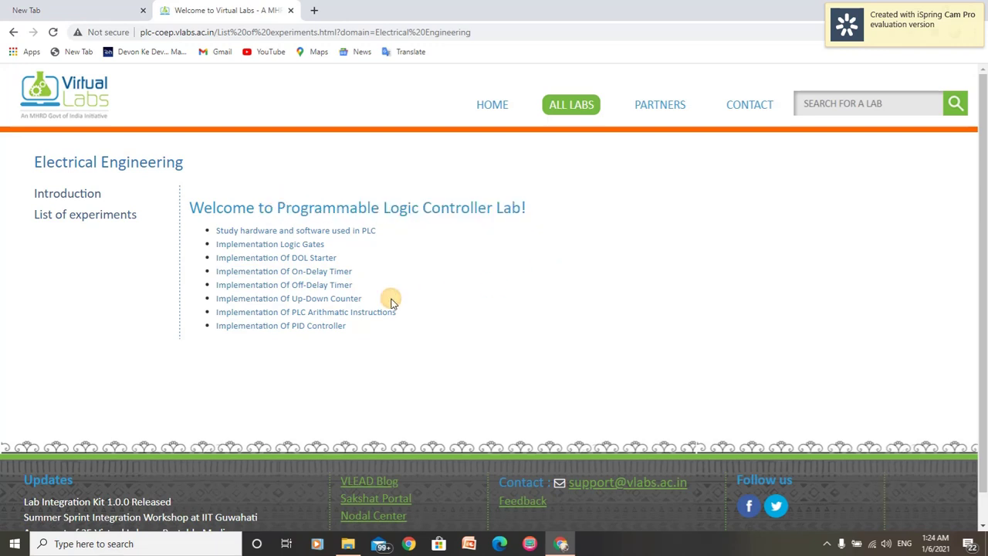
{"action": "left_click", "coordinate": [309, 274]}
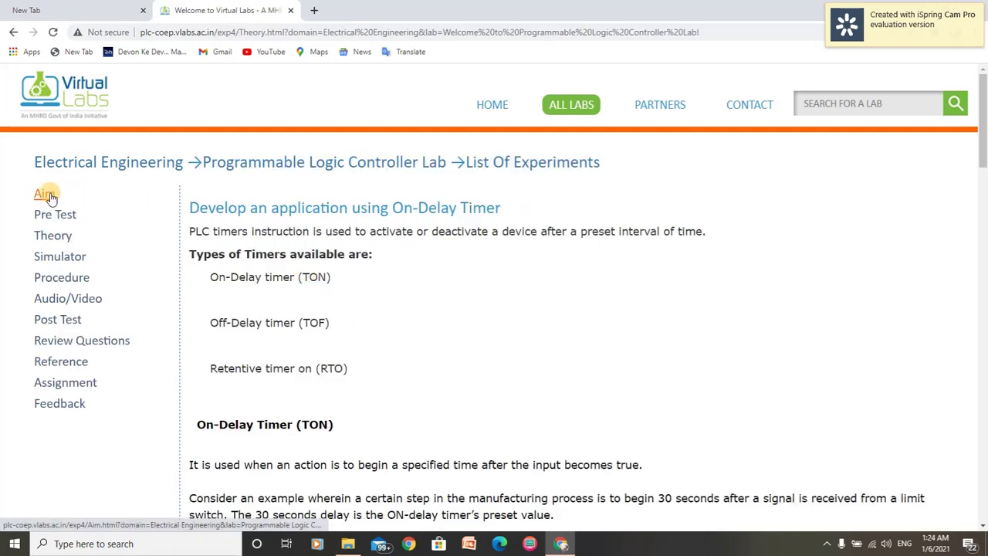
Read the experiment's Aim and Theory sections, then go to its Simulator page.
{"action": "left_click", "coordinate": [45, 195]}
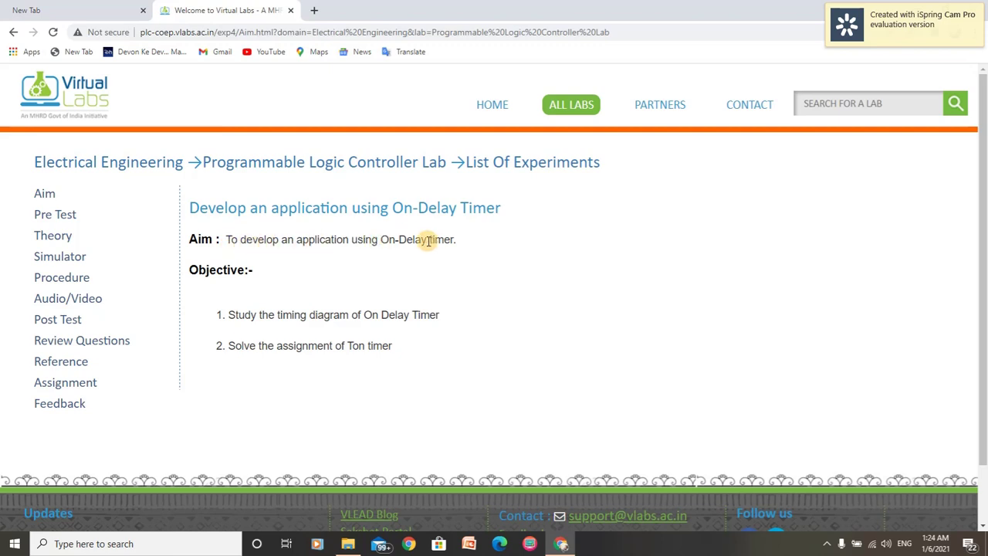
{"action": "left_click", "coordinate": [59, 242]}
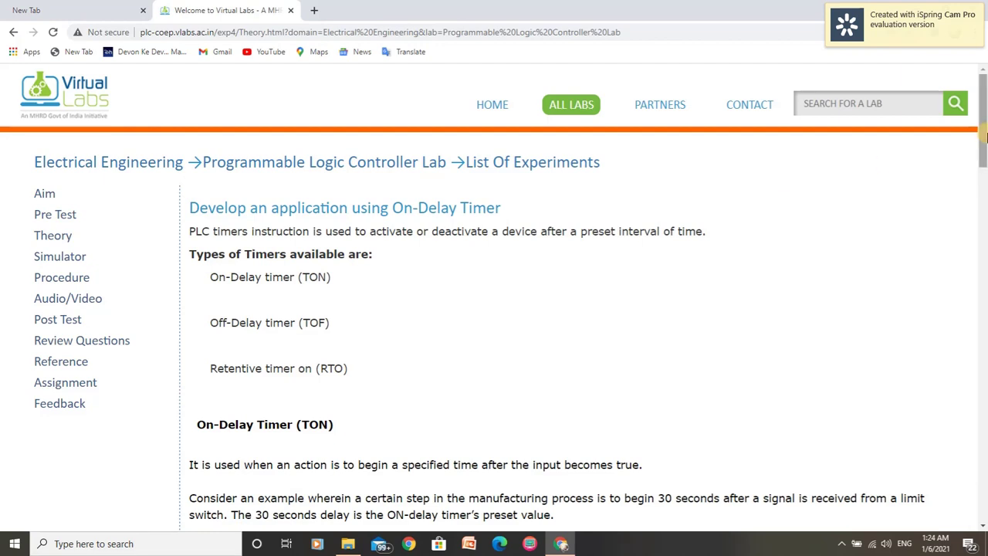
{"action": "scroll", "coordinate": [984, 153], "scroll_direction": "down", "scroll_amount": 1}
{"action": "scroll", "coordinate": [984, 152], "scroll_direction": "down", "scroll_amount": 1}
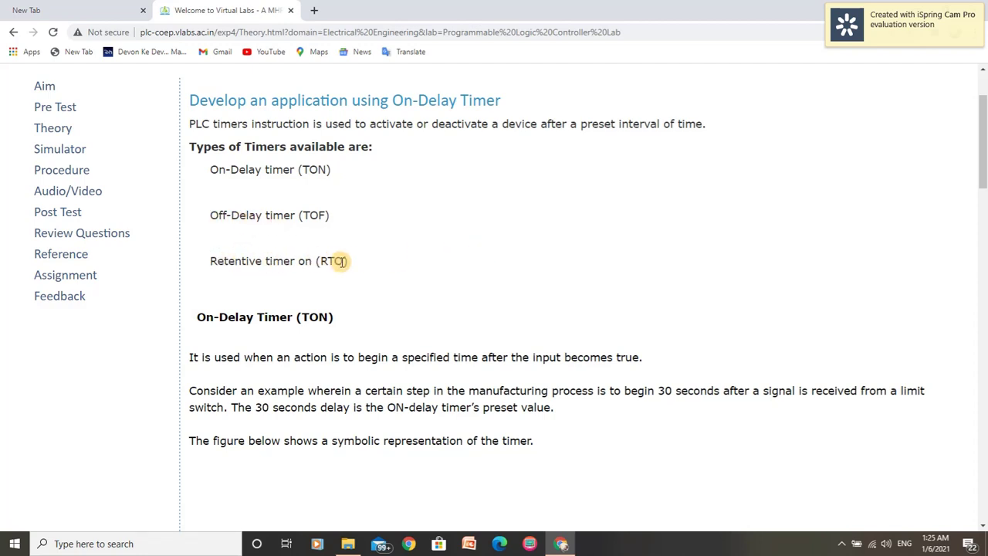
{"action": "mouse_move", "coordinate": [985, 137]}
{"action": "left_mouse_down"}
{"action": "mouse_move", "coordinate": [985, 386]}
{"action": "mouse_move", "coordinate": [986, 118]}
{"action": "left_mouse_up"}
{"action": "left_click", "coordinate": [62, 262]}
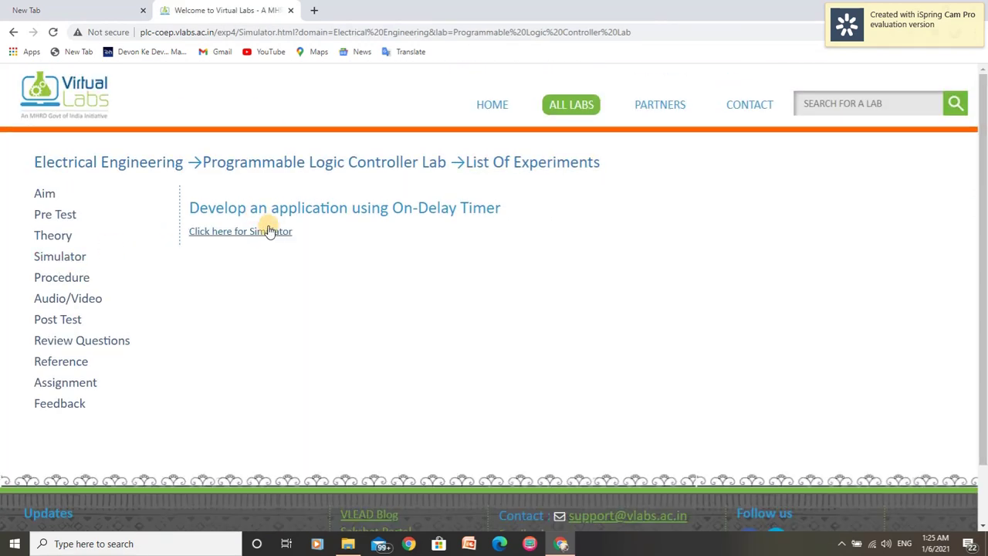
Launch the PLC Simulator and add empty rungs 0 through 3 from the Basic elements.
{"action": "left_click", "coordinate": [264, 232]}
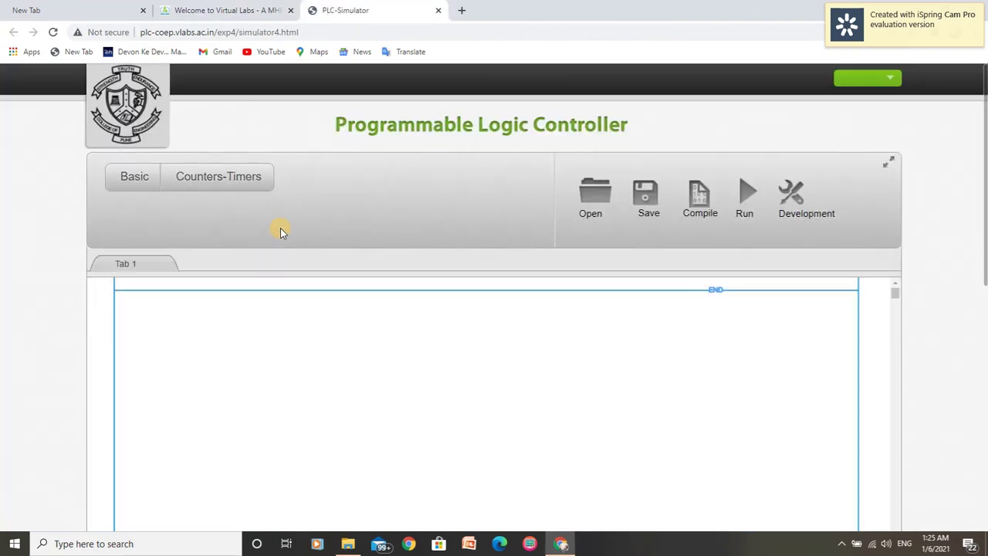
{"action": "left_click_drag", "start_coordinate": [975, 159], "coordinate": [984, 188]}
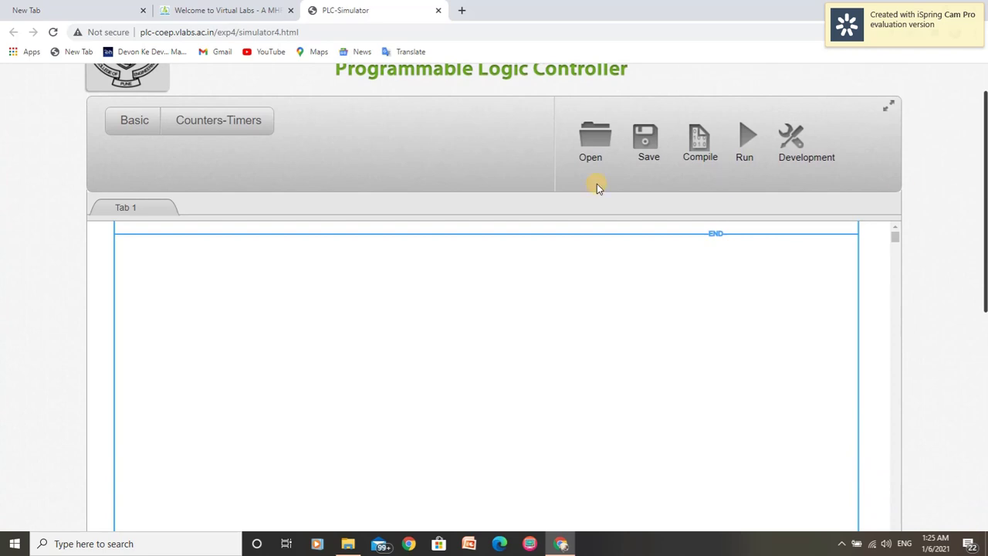
{"action": "left_click", "coordinate": [251, 130]}
{"action": "left_click", "coordinate": [137, 130]}
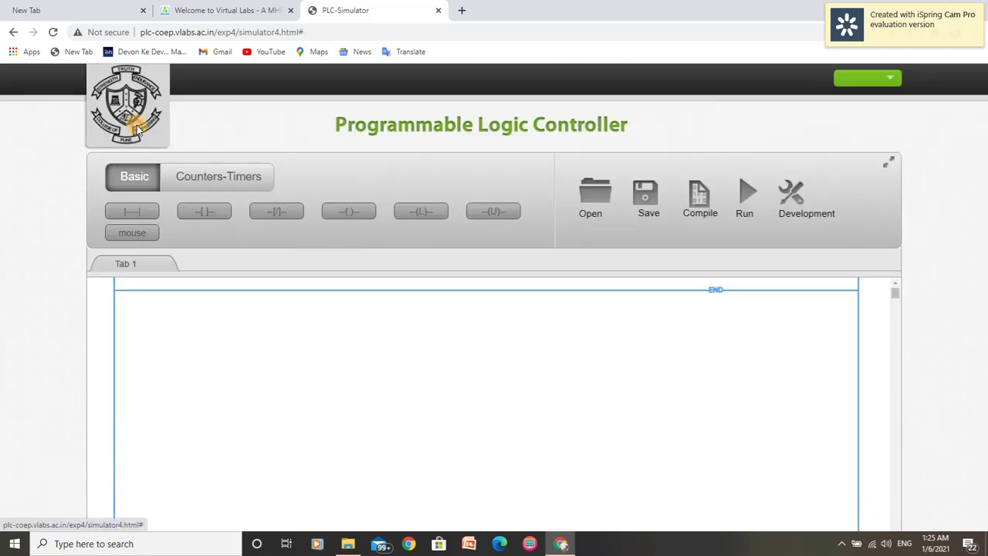
{"action": "left_click", "coordinate": [145, 214]}
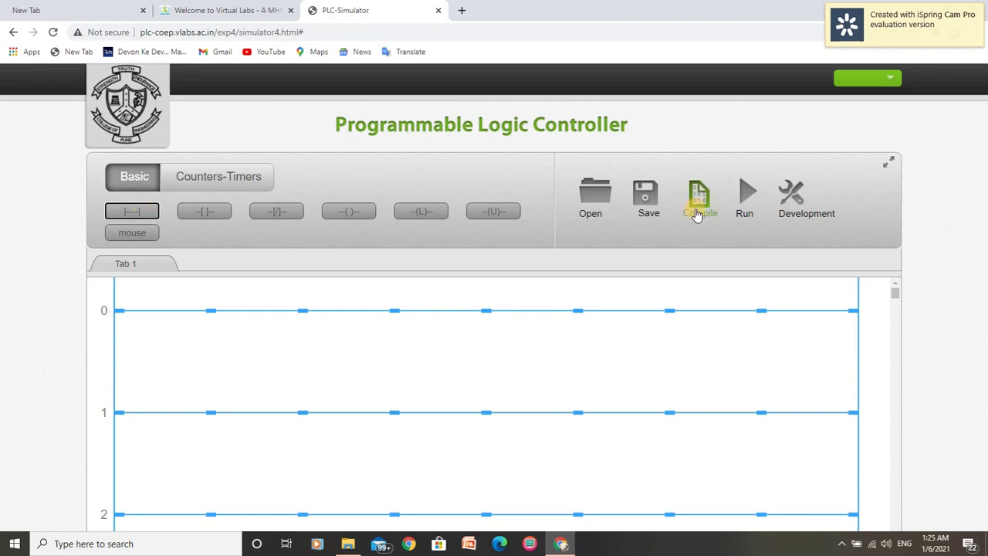
{"action": "left_click_drag", "start_coordinate": [982, 155], "coordinate": [984, 209]}
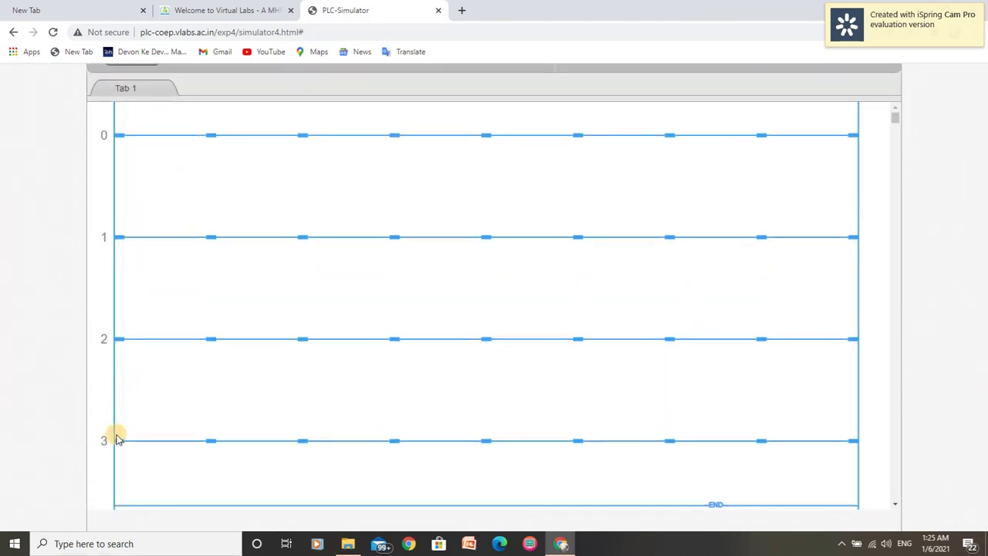
{"action": "left_click_drag", "start_coordinate": [982, 293], "coordinate": [985, 172]}
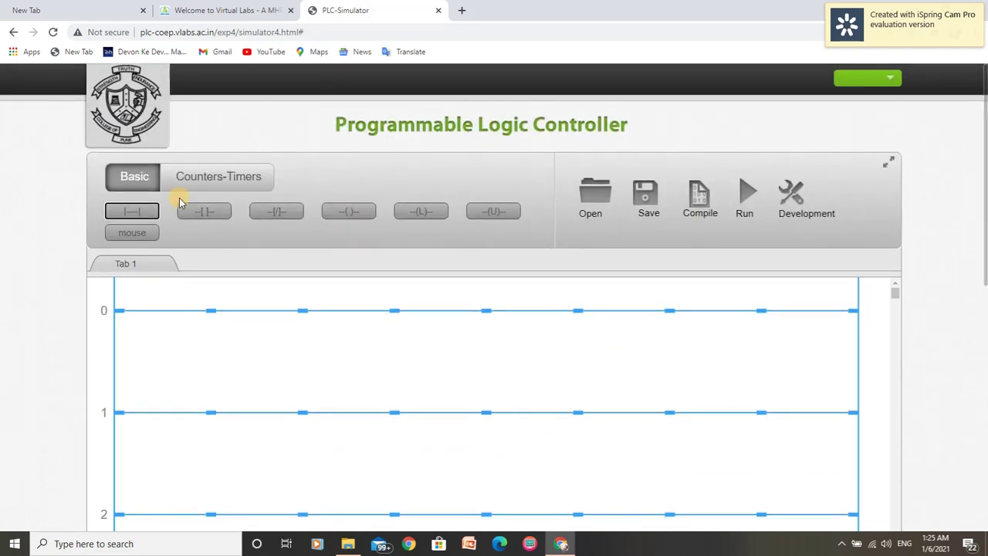
{"action": "left_click", "coordinate": [206, 213]}
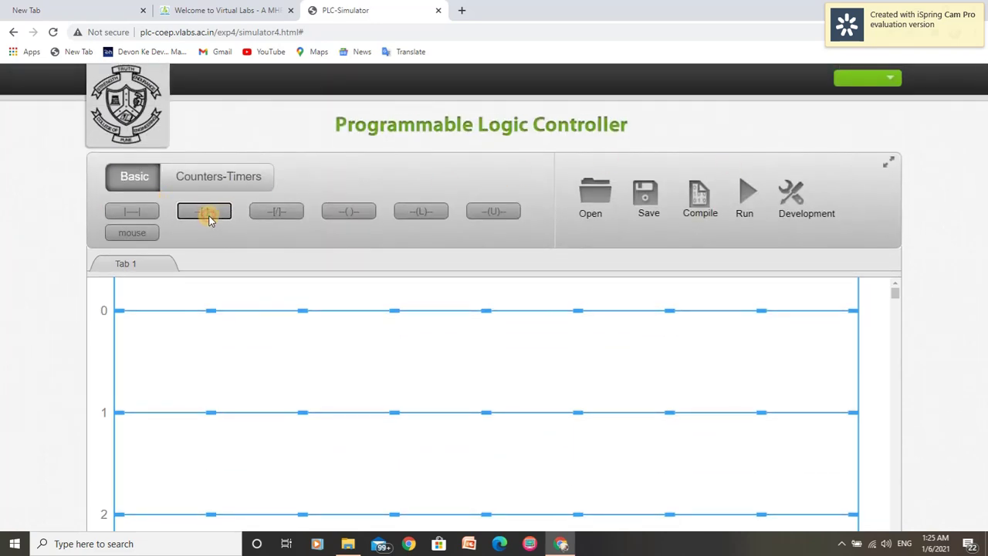
Place a normally open contact at the left end of rungs 0, 1, 2 and 3.
{"action": "left_click", "coordinate": [165, 311]}
{"action": "left_click", "coordinate": [164, 412]}
{"action": "left_click_drag", "start_coordinate": [985, 237], "coordinate": [985, 343]}
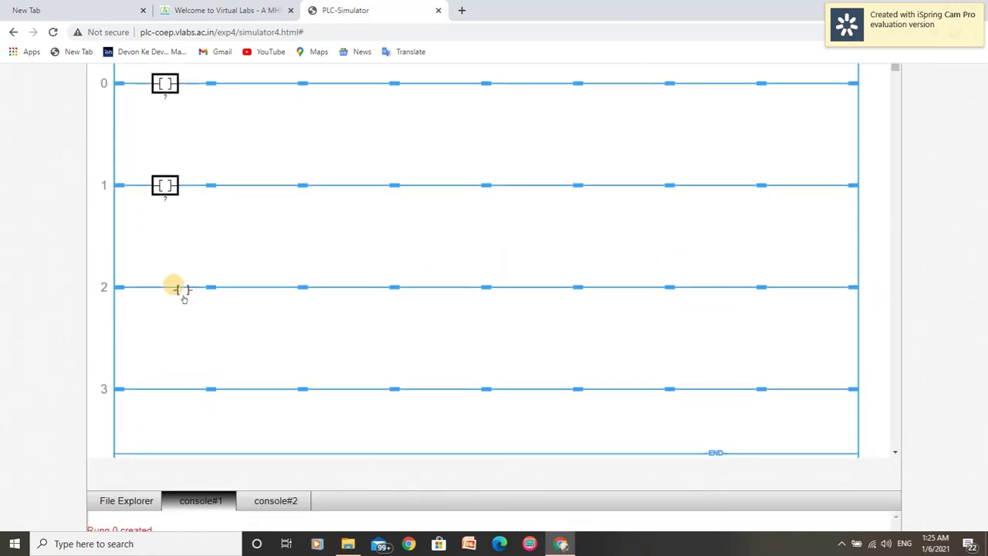
{"action": "left_click", "coordinate": [164, 287]}
{"action": "left_click", "coordinate": [162, 392]}
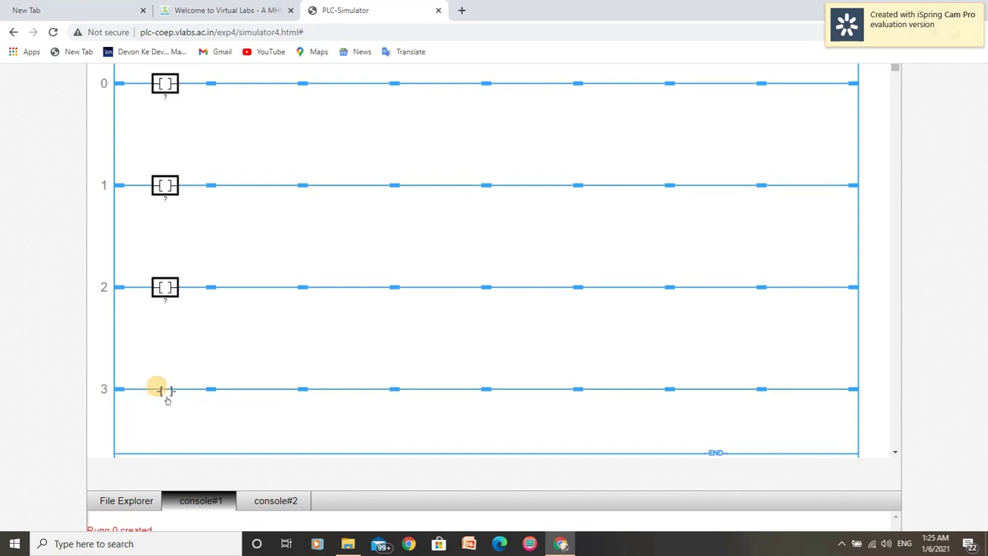
{"action": "left_click_drag", "start_coordinate": [982, 382], "coordinate": [569, 243]}
Place an output coil at the right end of rungs 1, 2 and 3.
{"action": "left_click", "coordinate": [349, 211]}
{"action": "left_click", "coordinate": [820, 417]}
{"action": "left_click_drag", "start_coordinate": [983, 180], "coordinate": [815, 255]}
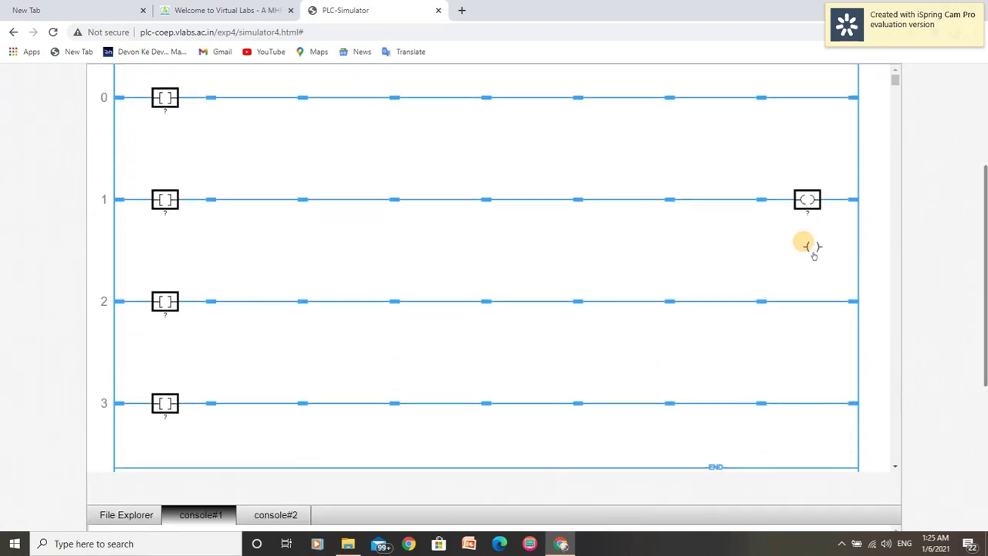
{"action": "left_click", "coordinate": [813, 305]}
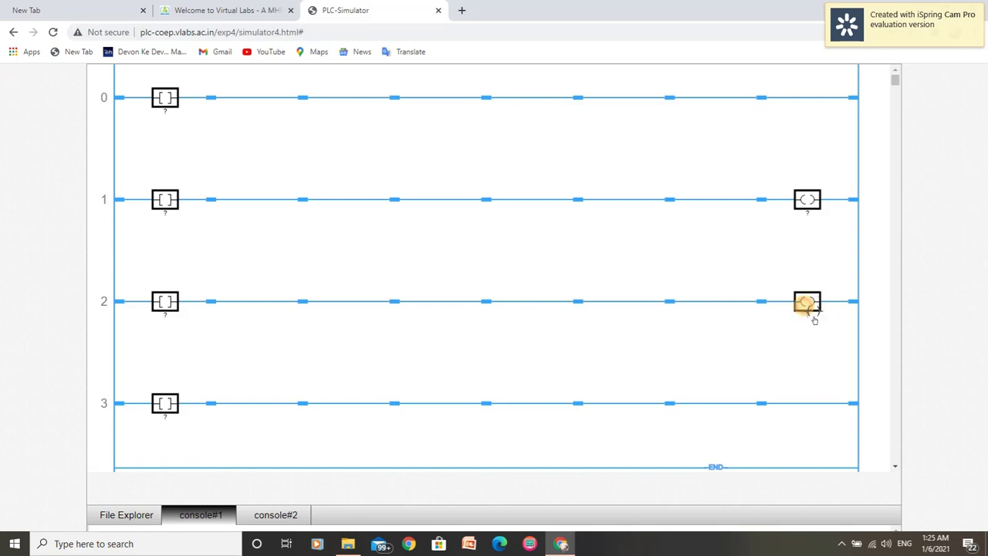
{"action": "left_click", "coordinate": [811, 406]}
{"action": "scroll", "coordinate": [923, 363], "scroll_direction": "up", "scroll_amount": 3}
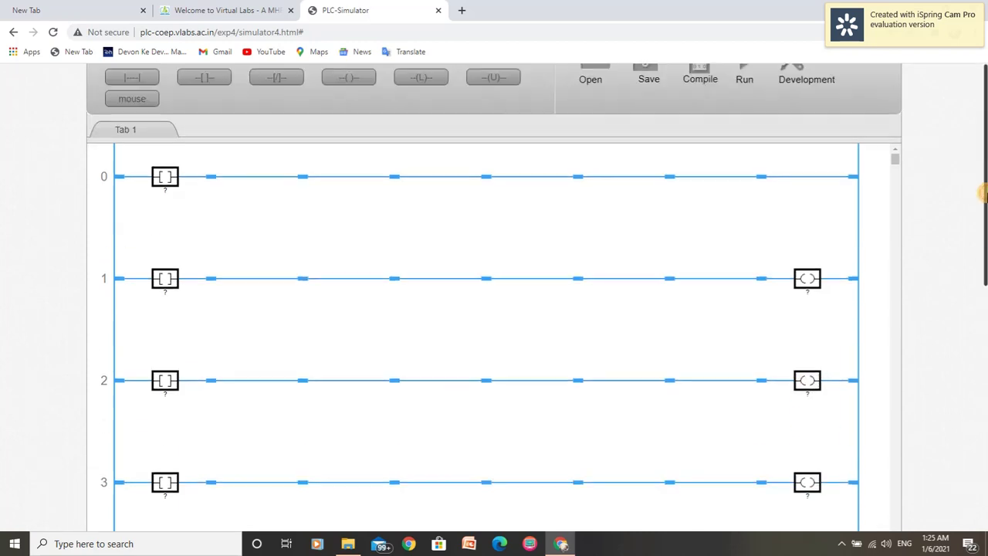
Place a TON on-delay timer block from Counters-Timers at the right end of rung 0.
{"action": "left_click", "coordinate": [230, 192]}
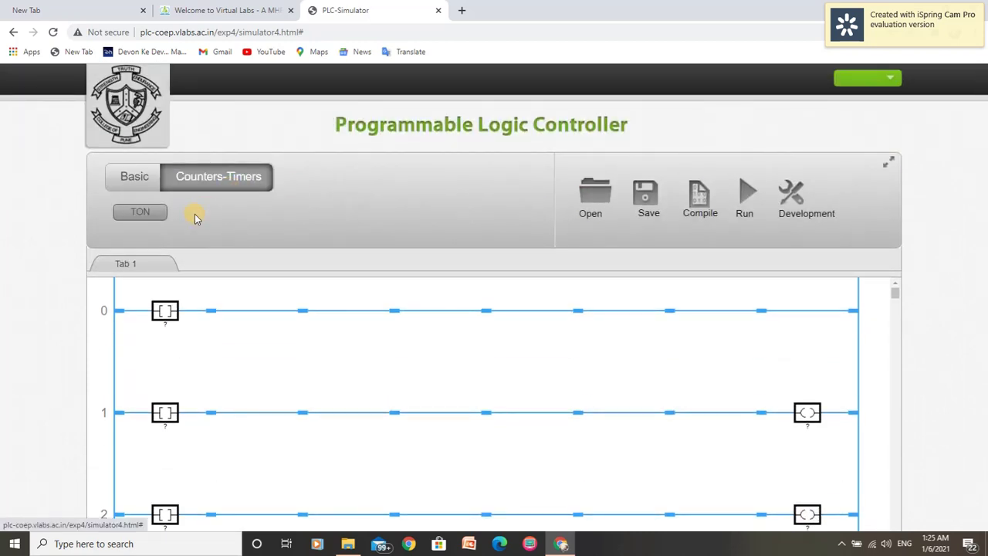
{"action": "left_click", "coordinate": [145, 212]}
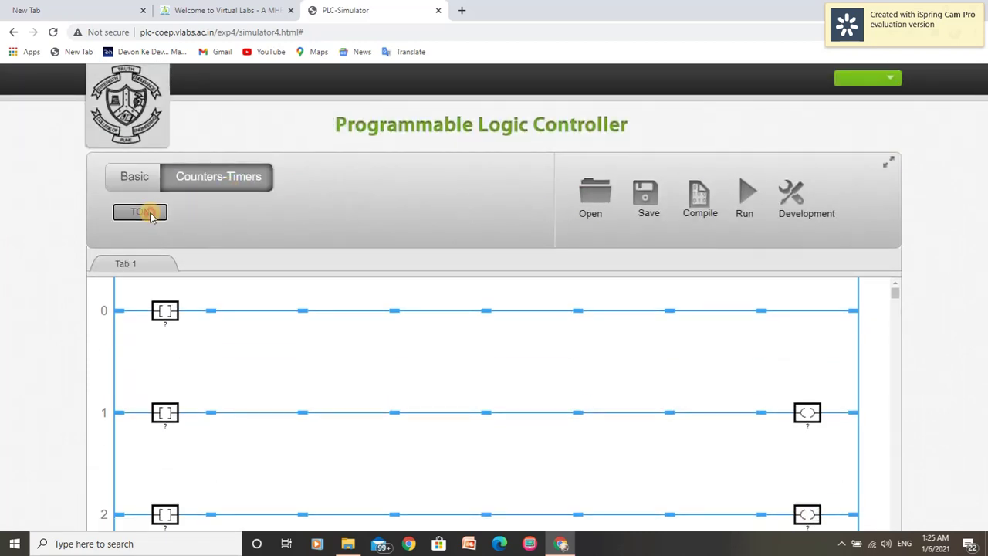
{"action": "left_click", "coordinate": [801, 314]}
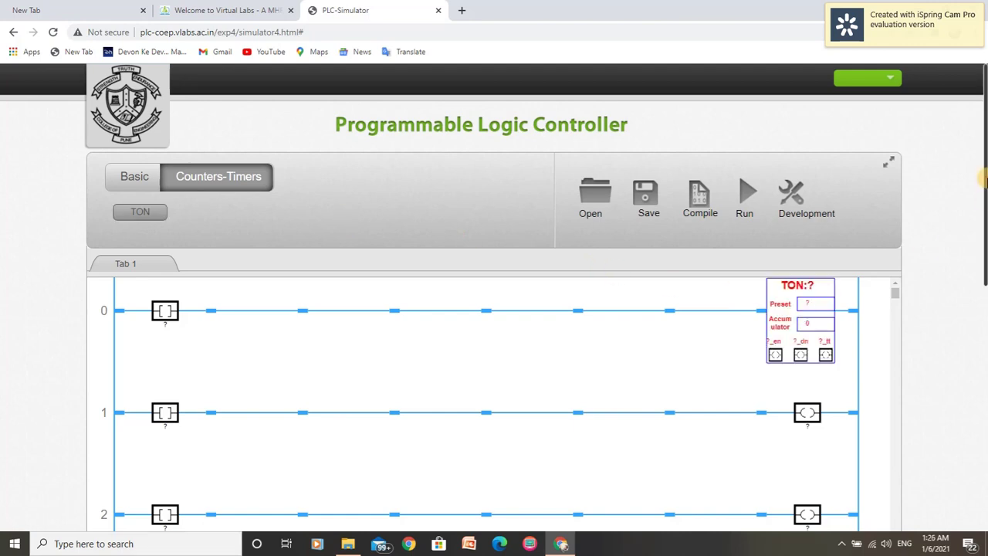
{"action": "scroll", "coordinate": [984, 216], "scroll_direction": "down", "scroll_amount": 1}
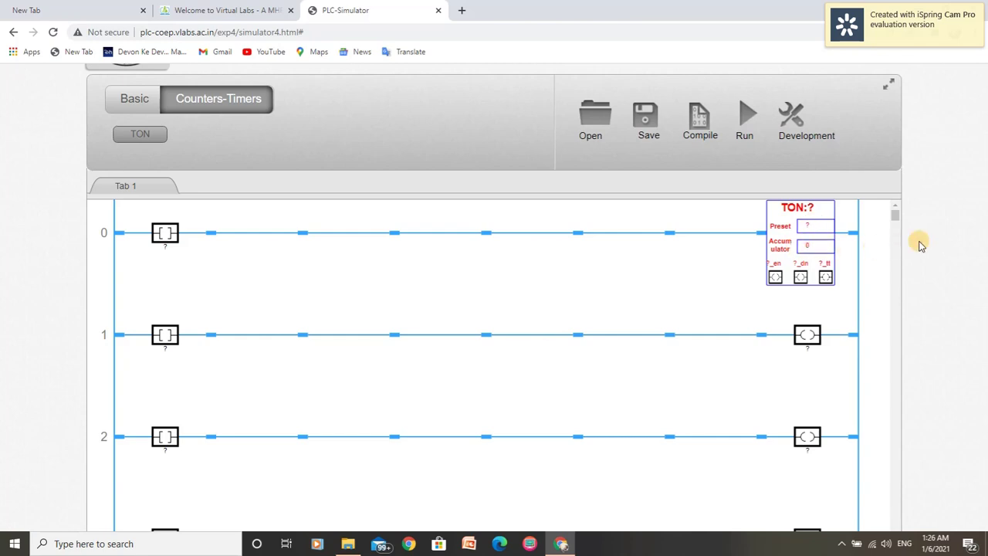
Label the rung 0 contact ON.
{"action": "left_click_drag", "start_coordinate": [985, 220], "coordinate": [986, 243]}
{"action": "key", "text": "ctrl+a"}
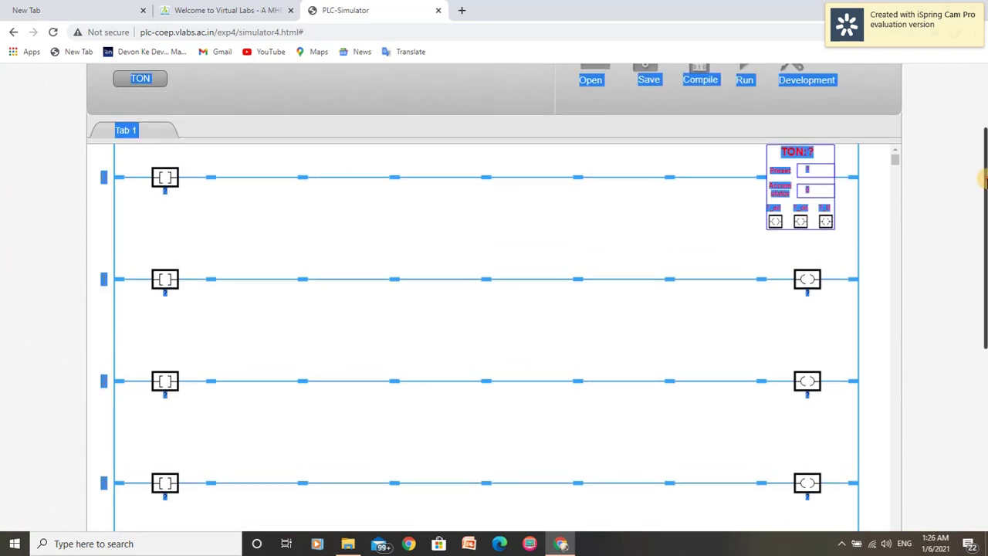
{"action": "scroll", "coordinate": [918, 208], "scroll_direction": "down", "scroll_amount": 1}
{"action": "left_click", "coordinate": [919, 209]}
{"action": "scroll", "coordinate": [916, 205], "scroll_direction": "up", "scroll_amount": 2}
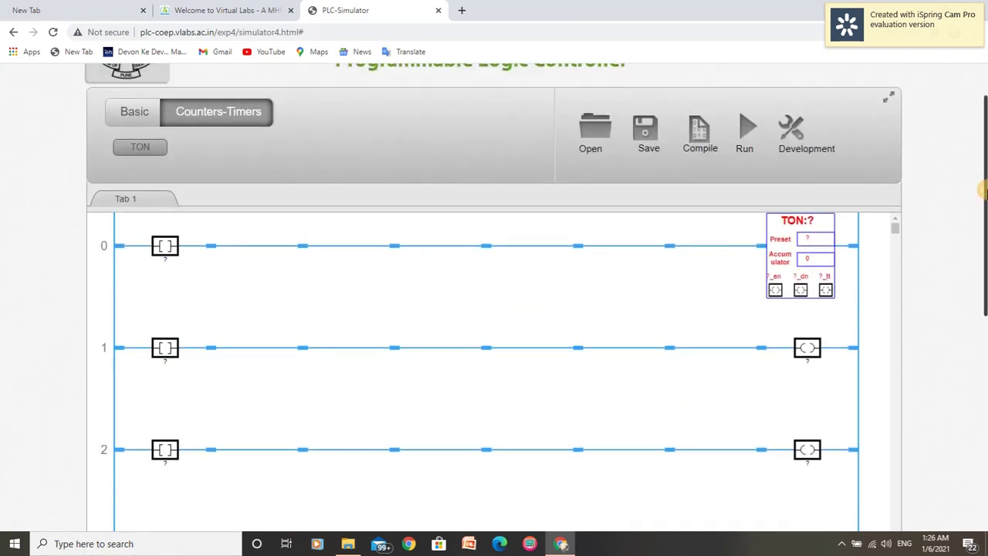
{"action": "left_click", "coordinate": [170, 248]}
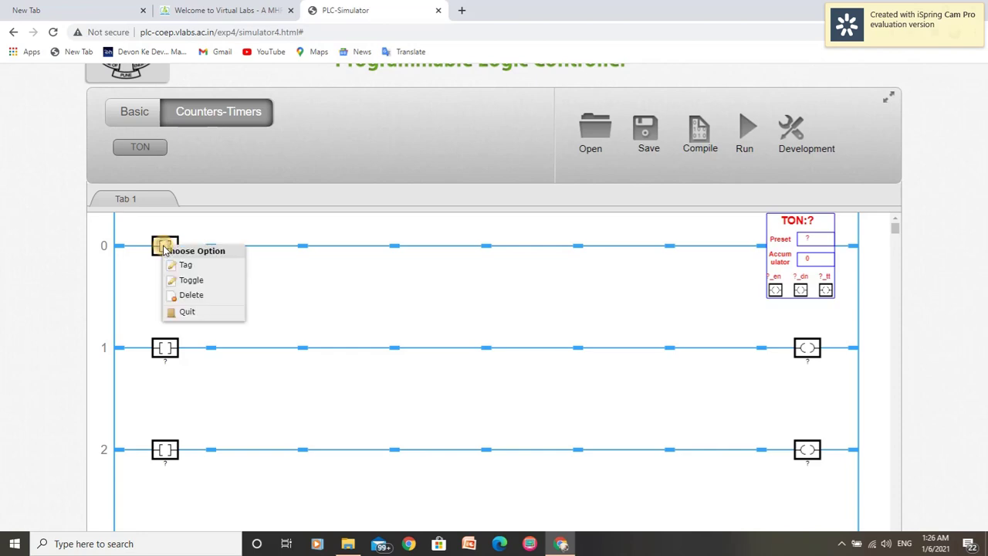
{"action": "left_click", "coordinate": [197, 270]}
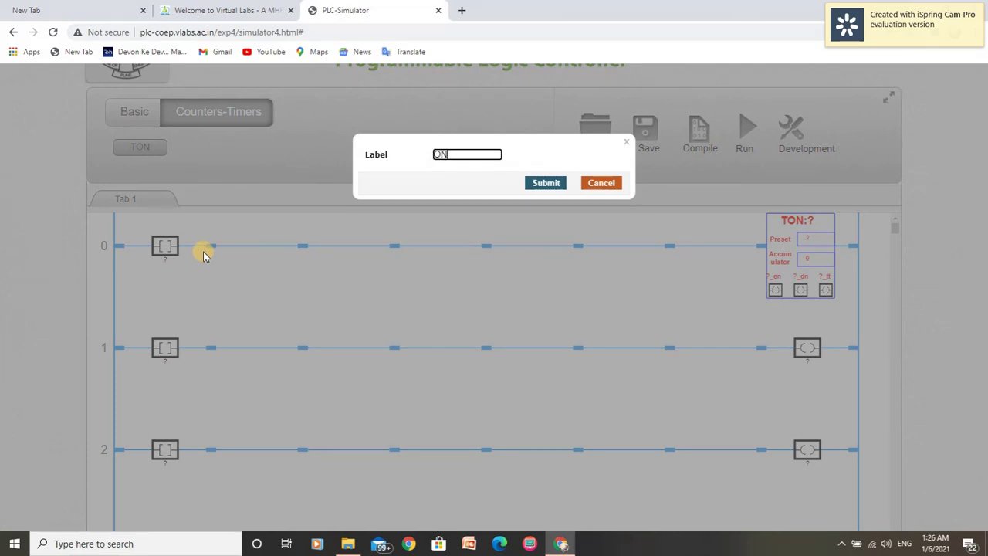
{"action": "left_click", "coordinate": [547, 190]}
Configure the TON timer with label T and preset 8000, after dismissing the invalid preset warning.
{"action": "left_click", "coordinate": [805, 235]}
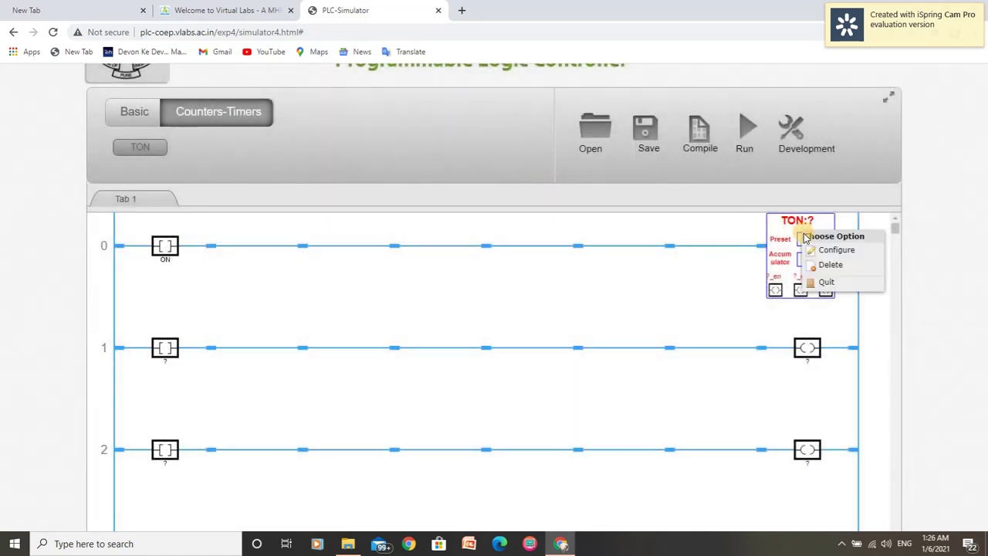
{"action": "left_click", "coordinate": [825, 251]}
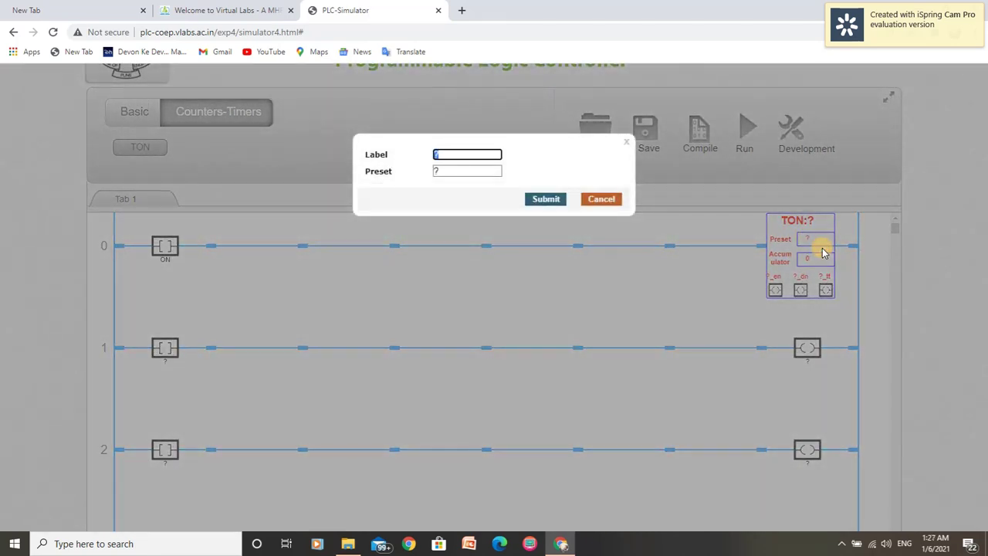
{"action": "type", "text": "T"}
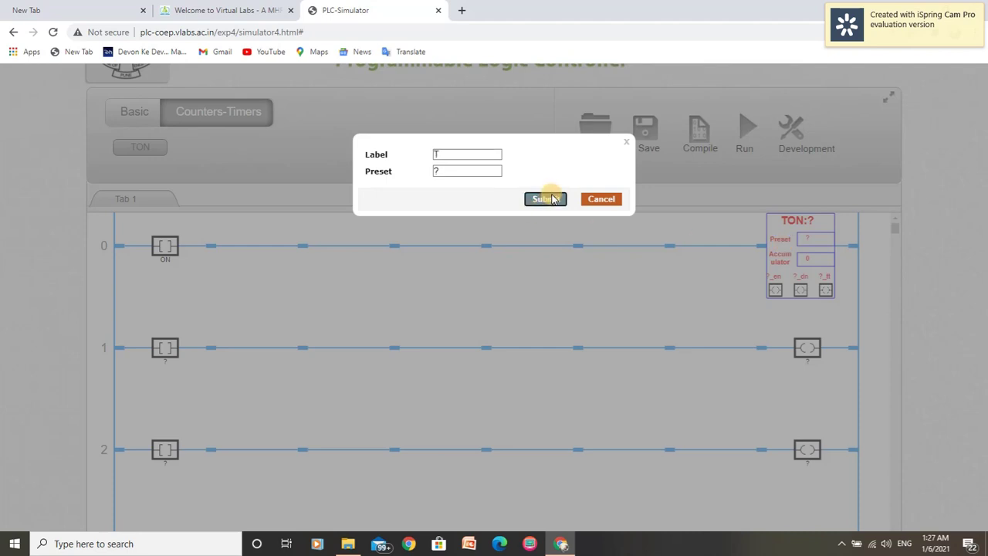
{"action": "left_click", "coordinate": [553, 200]}
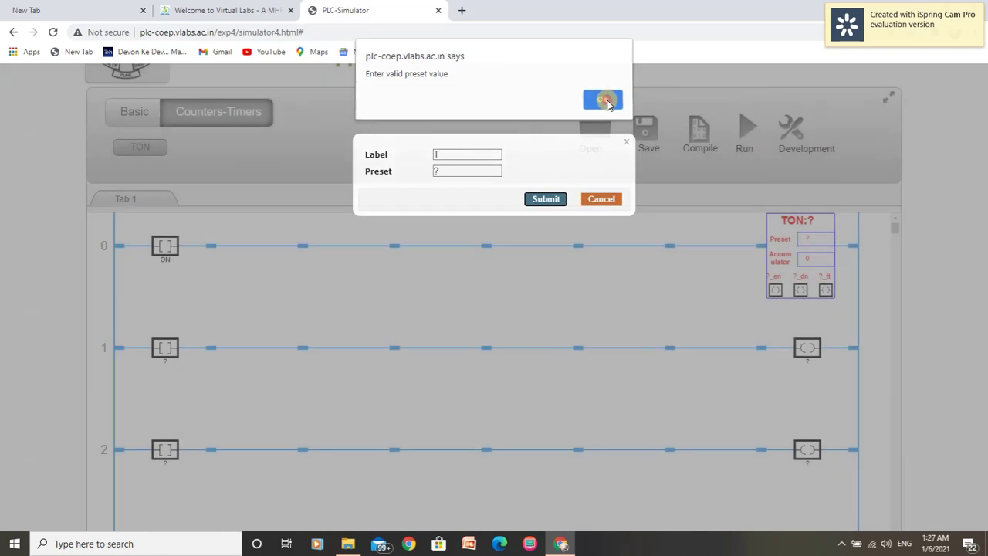
{"action": "left_click", "coordinate": [602, 101]}
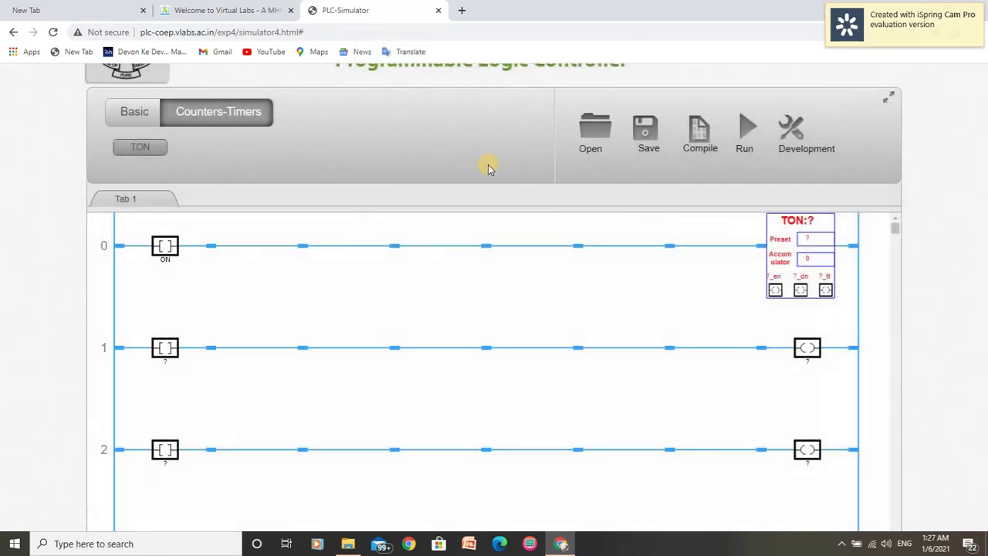
{"action": "right_click", "coordinate": [801, 253]}
{"action": "left_click", "coordinate": [817, 270]}
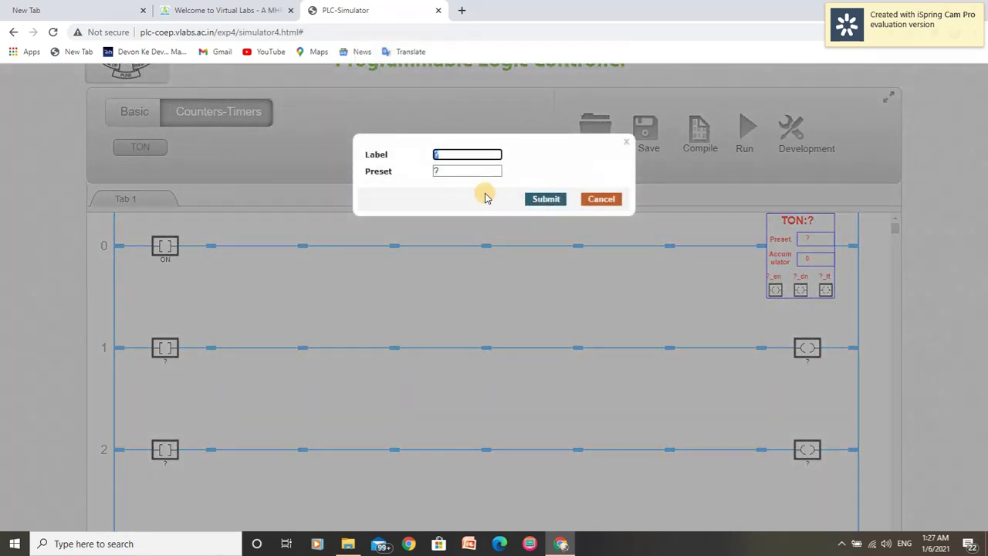
{"action": "type", "text": "T"}
{"action": "left_click", "coordinate": [467, 173]}
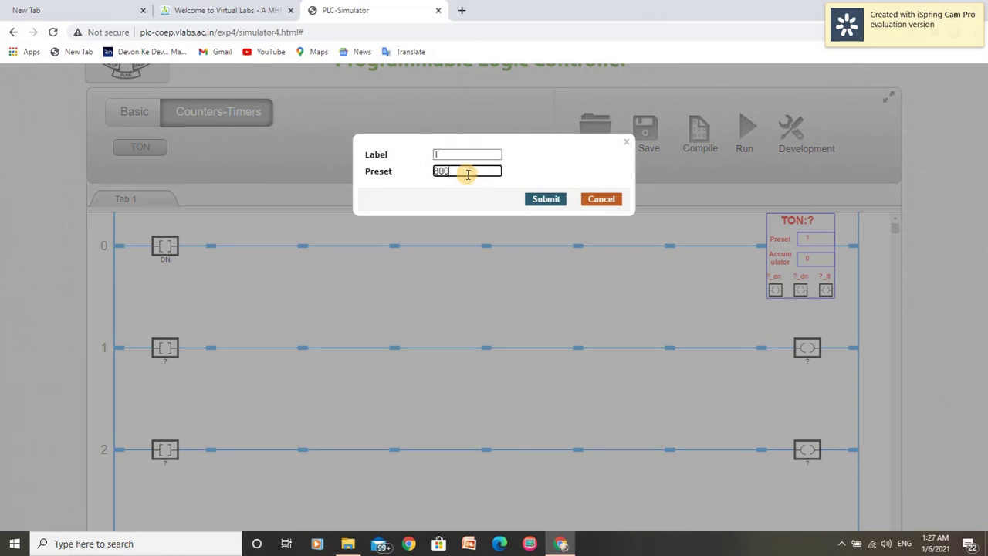
{"action": "left_click", "coordinate": [546, 200]}
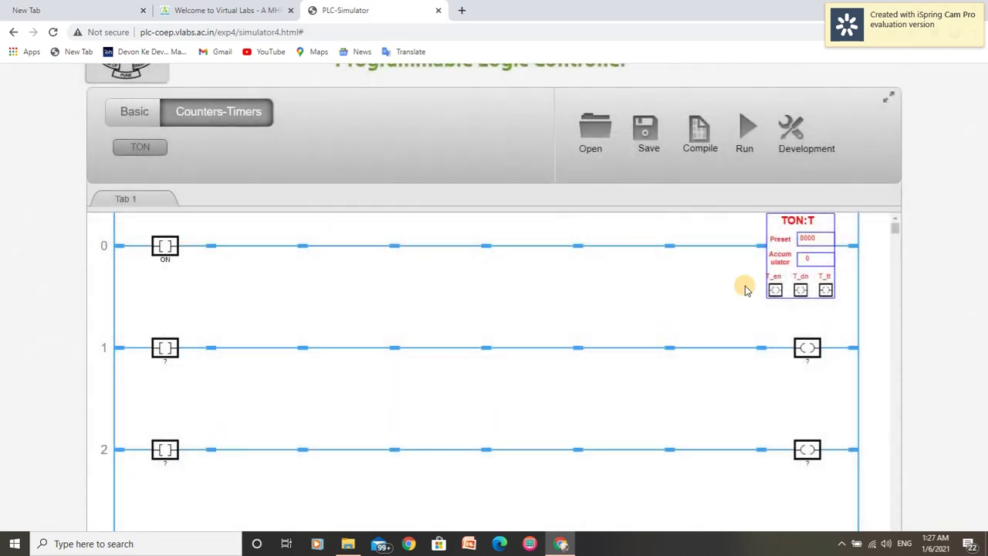
{"action": "scroll", "coordinate": [985, 205], "scroll_direction": "down", "scroll_amount": 2}
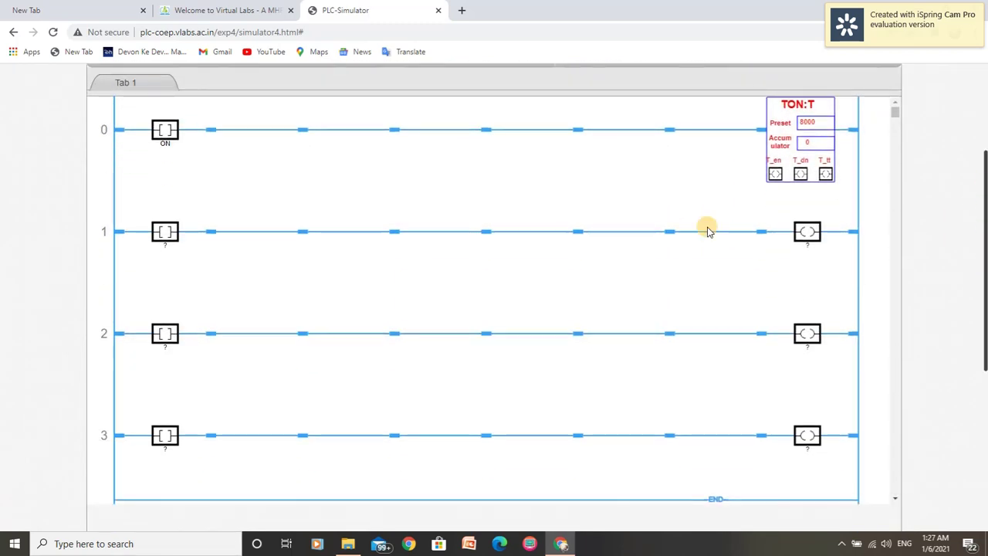
Label the rung 1, 2 and 3 contacts T_en, T_dn and T_tt, tying them to timer T.
{"action": "left_click", "coordinate": [166, 236]}
{"action": "left_click", "coordinate": [191, 256]}
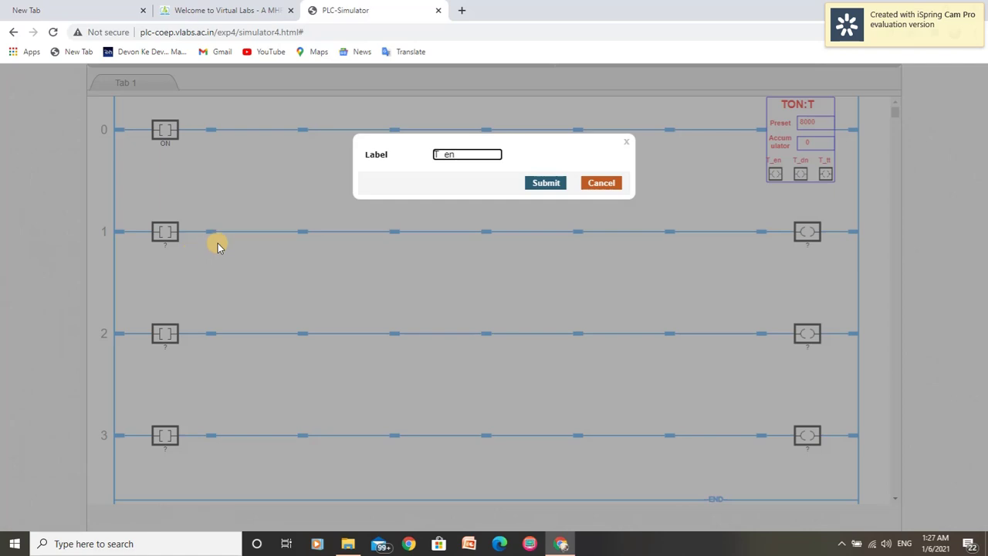
{"action": "left_click", "coordinate": [545, 183]}
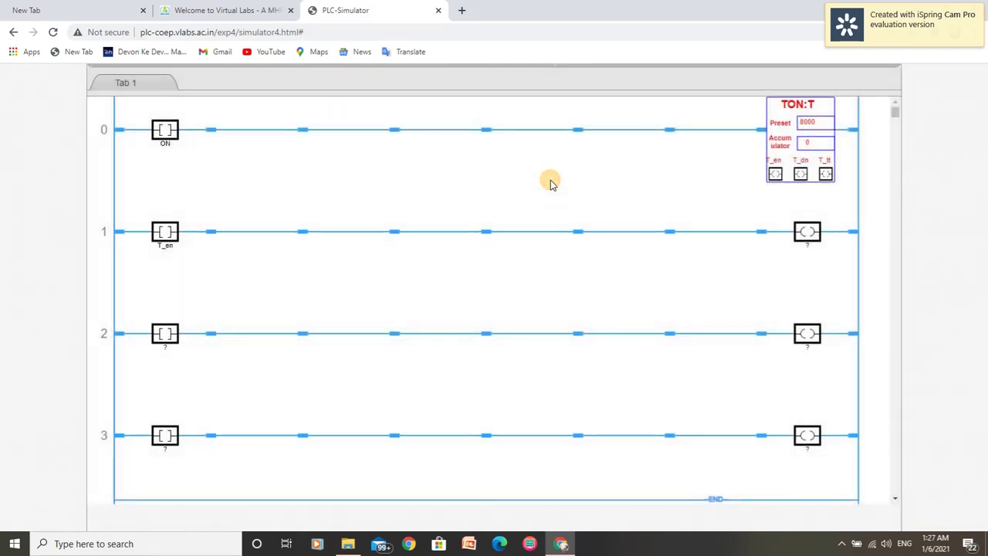
{"action": "left_click", "coordinate": [166, 333]}
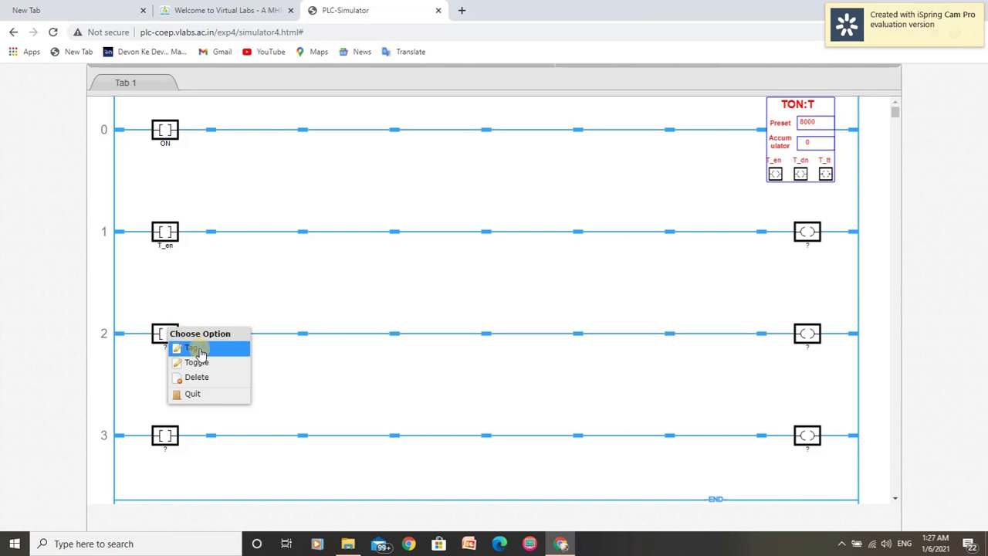
{"action": "left_click", "coordinate": [199, 348]}
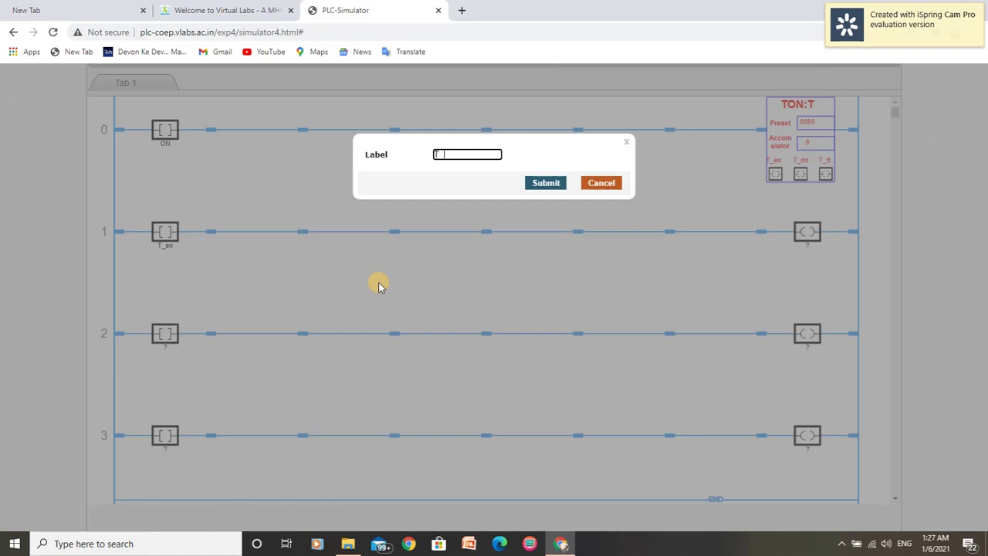
{"action": "type", "text": "T_dn"}
{"action": "left_click", "coordinate": [546, 182]}
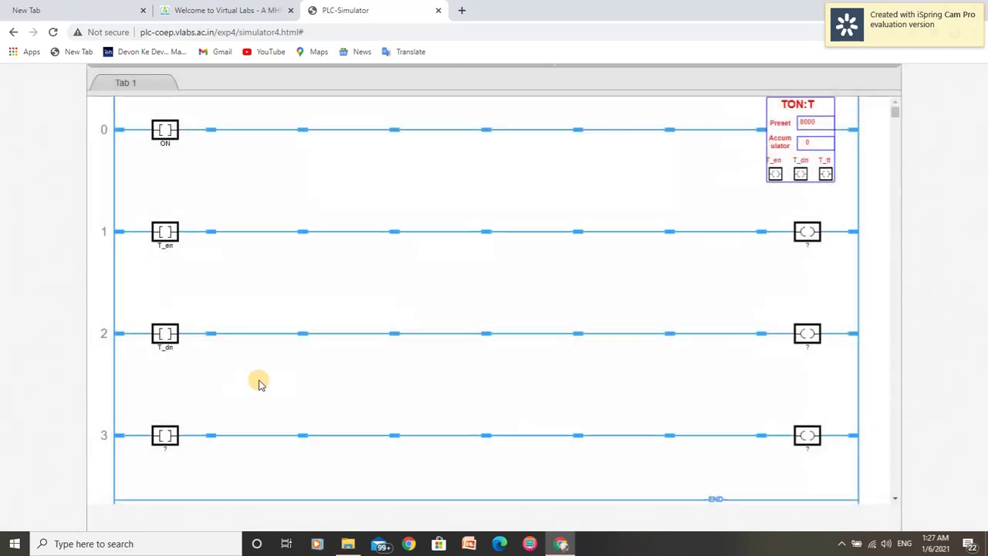
{"action": "left_click", "coordinate": [165, 434]}
{"action": "left_click", "coordinate": [190, 456]}
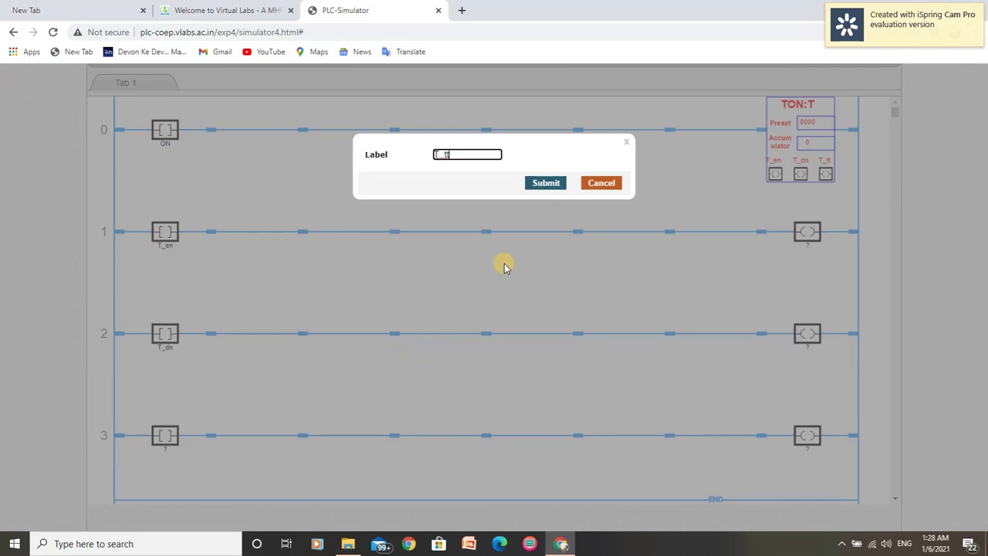
{"action": "left_click", "coordinate": [546, 183]}
{"action": "left_click", "coordinate": [807, 233]}
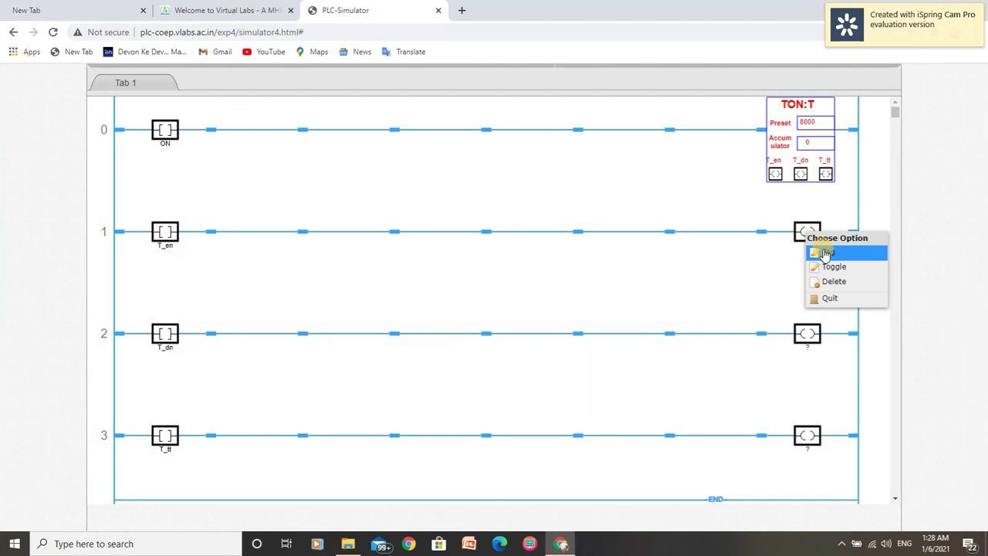
Label the rung 1 output coil LAMP, correcting a mistyped entry.
{"action": "left_click", "coordinate": [825, 253]}
{"action": "type", "text": "amp"}
{"action": "key", "text": "BackSpace"}
{"action": "key", "text": "BackSpace"}
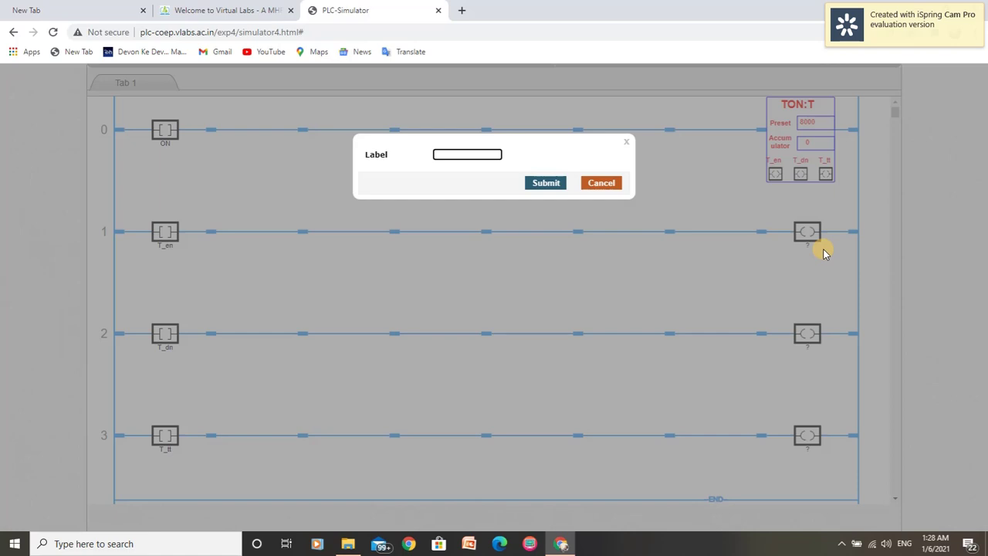
{"action": "type", "text": "LAMO"}
{"action": "left_click", "coordinate": [548, 183]}
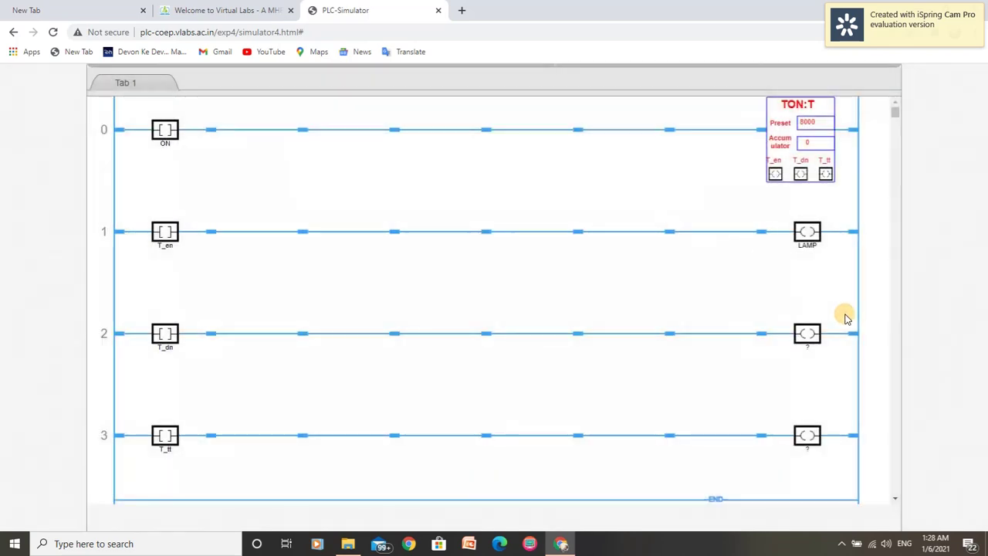
Label the rung 2 and rung 3 output coils LAMP1 and LAMP2.
{"action": "left_click", "coordinate": [807, 333]}
{"action": "left_click", "coordinate": [824, 352]}
{"action": "type", "text": "LAMP1"}
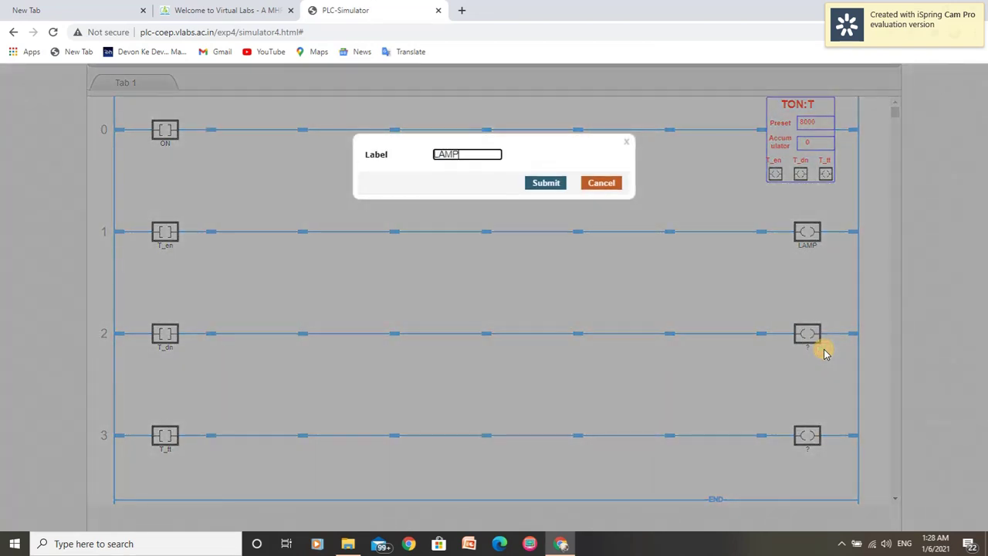
{"action": "left_click", "coordinate": [548, 183]}
{"action": "left_click", "coordinate": [806, 437]}
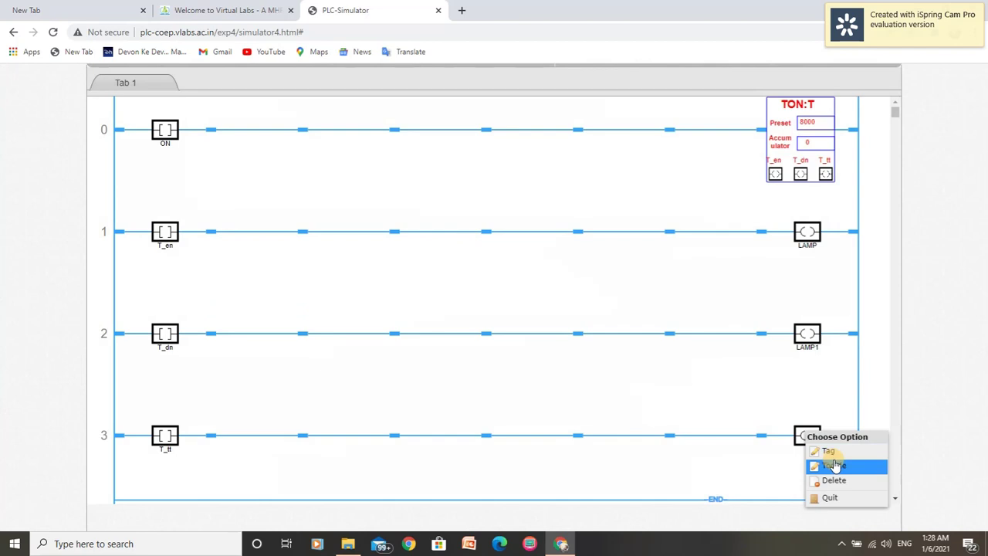
{"action": "left_click", "coordinate": [833, 455]}
{"action": "type", "text": "LAMP2"}
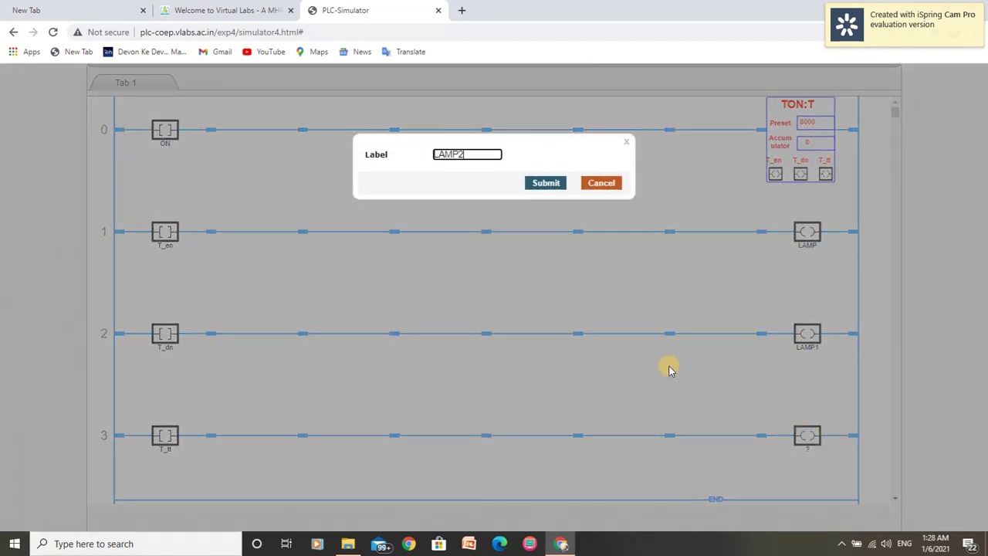
{"action": "left_click", "coordinate": [550, 183]}
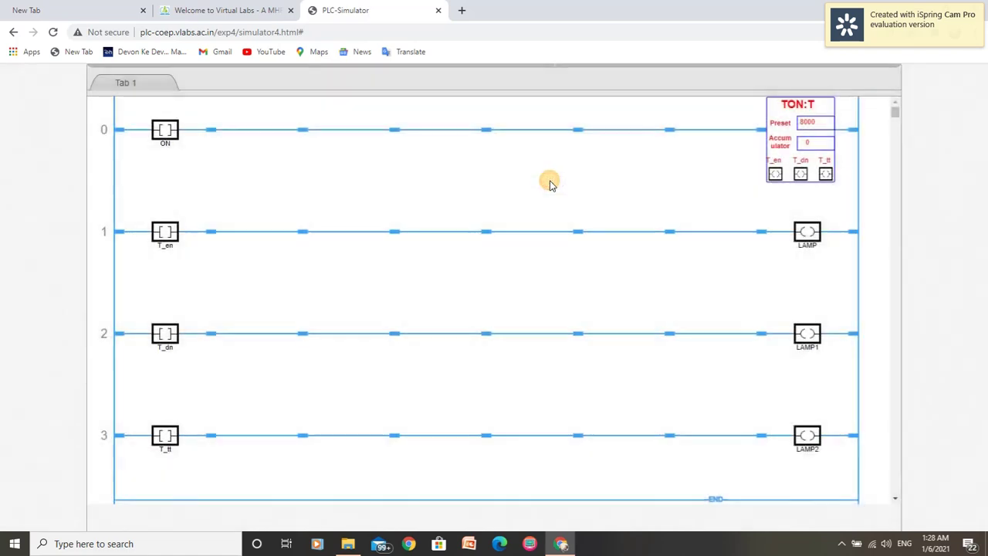
{"action": "left_click_drag", "start_coordinate": [983, 195], "coordinate": [984, 162]}
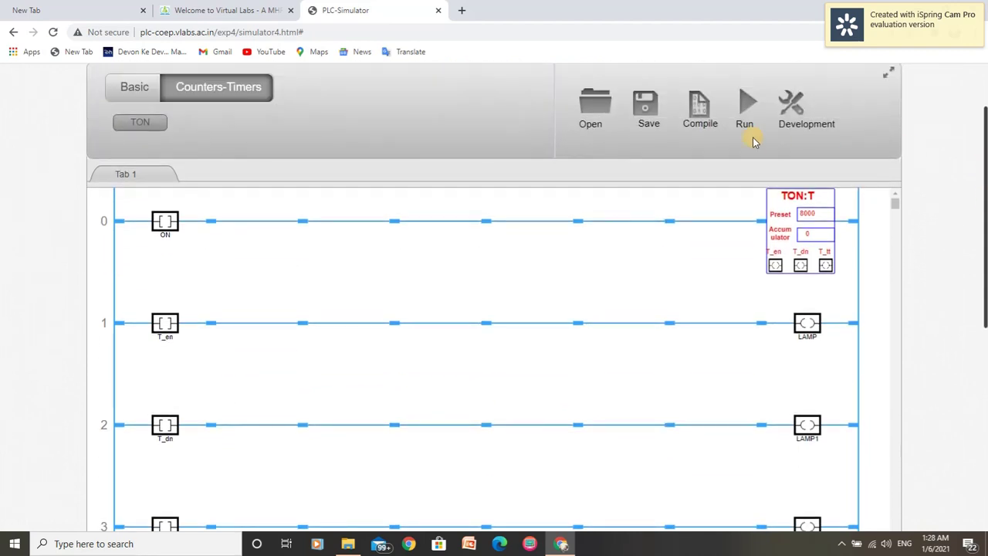
Compile the ladder, acknowledge the Compiled Successfully alert, and run the program.
{"action": "left_click", "coordinate": [699, 119]}
{"action": "left_click", "coordinate": [597, 100]}
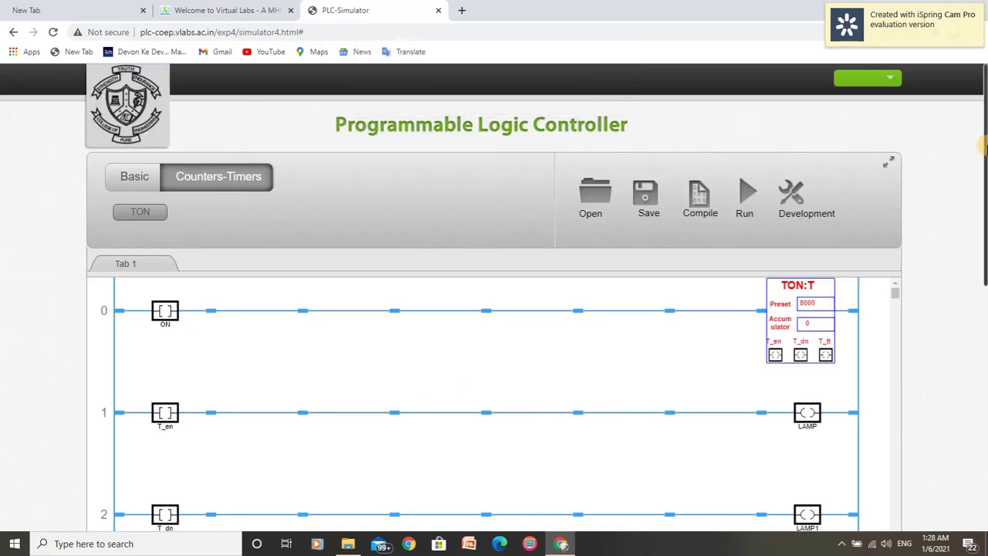
{"action": "left_click_drag", "start_coordinate": [984, 150], "coordinate": [984, 189]}
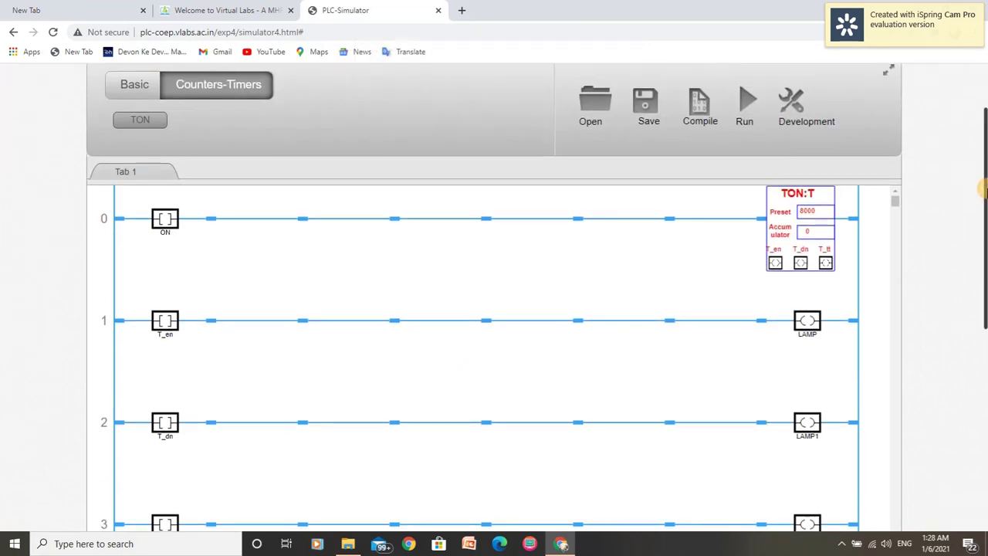
{"action": "left_click", "coordinate": [751, 106]}
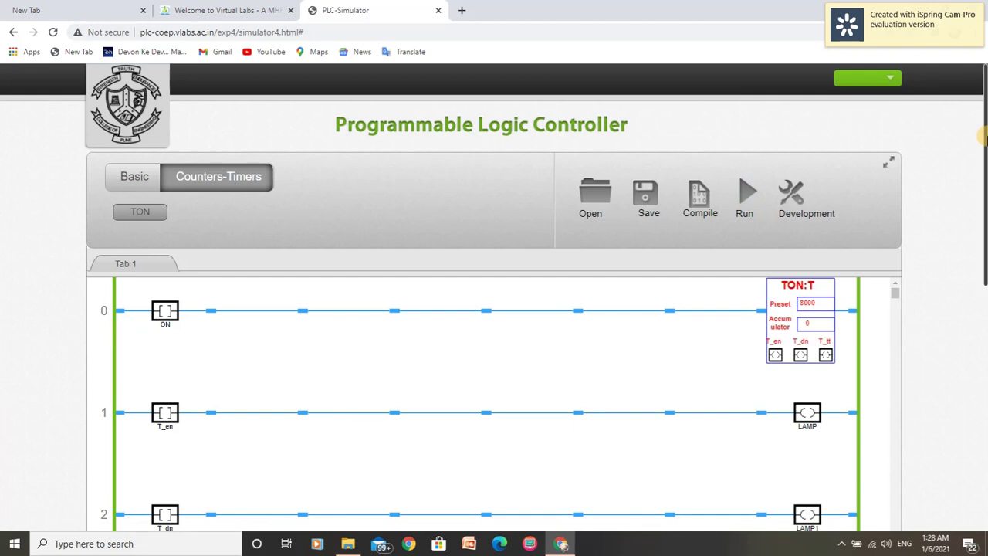
{"action": "left_click_drag", "start_coordinate": [984, 137], "coordinate": [985, 222]}
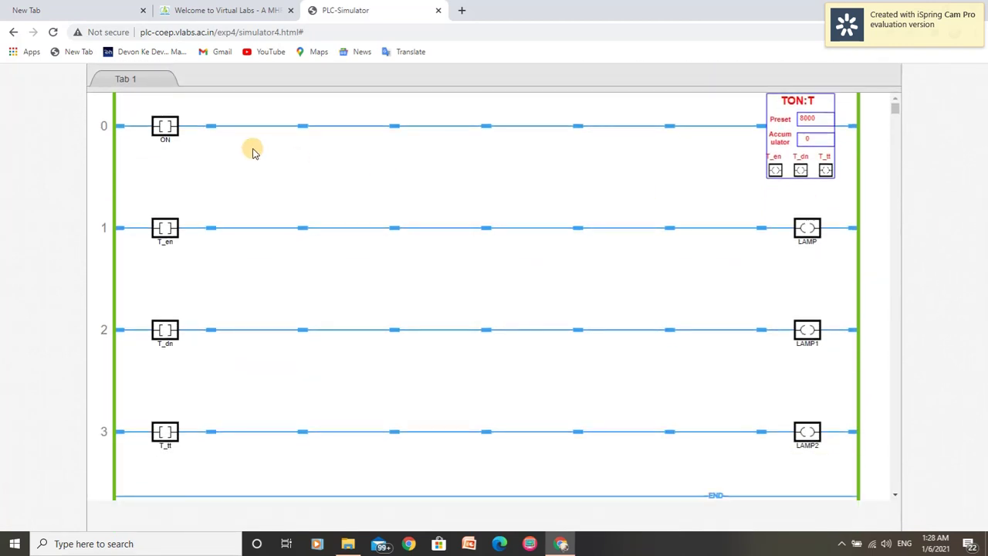
Toggle the ON contact on so timer T starts accumulating toward 8000.
{"action": "right_click", "coordinate": [170, 132]}
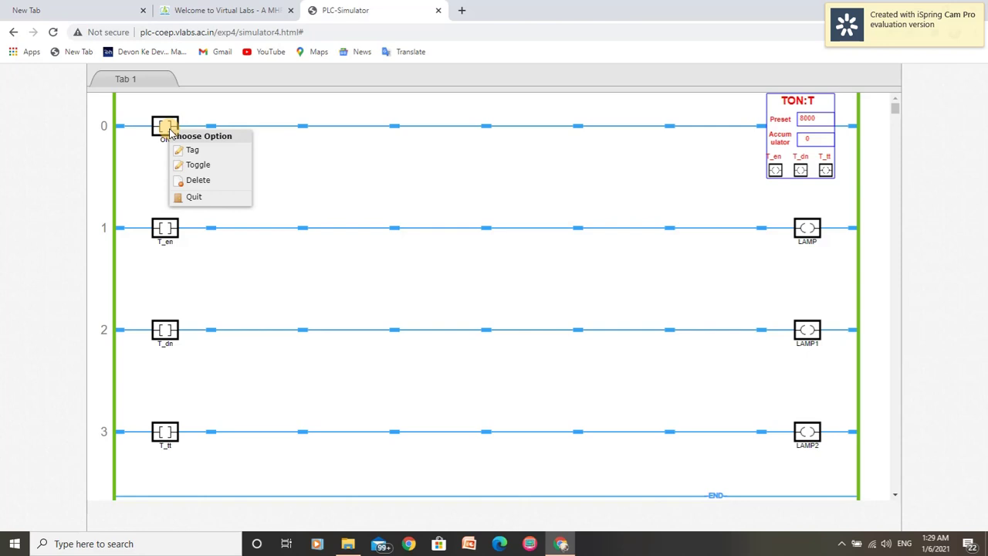
{"action": "left_click", "coordinate": [199, 166]}
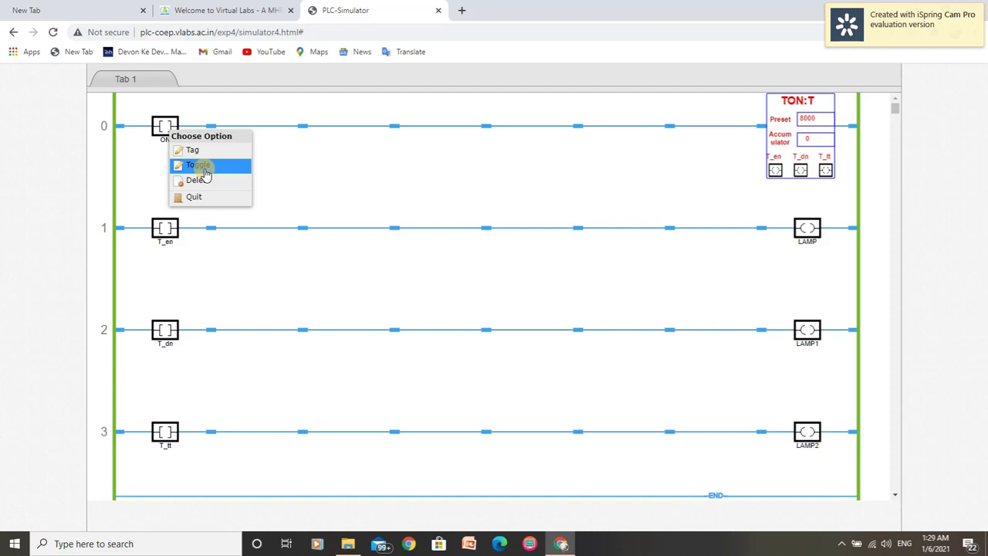
{"action": "left_click", "coordinate": [202, 168]}
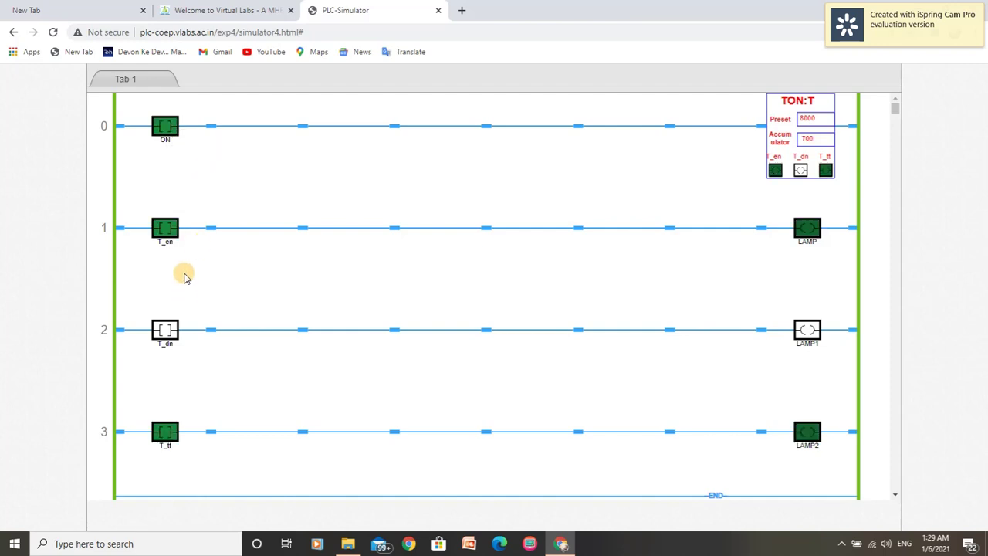
{"action": "left_click", "coordinate": [175, 241]}
{"action": "left_click_drag", "start_coordinate": [258, 427], "coordinate": [175, 438]}
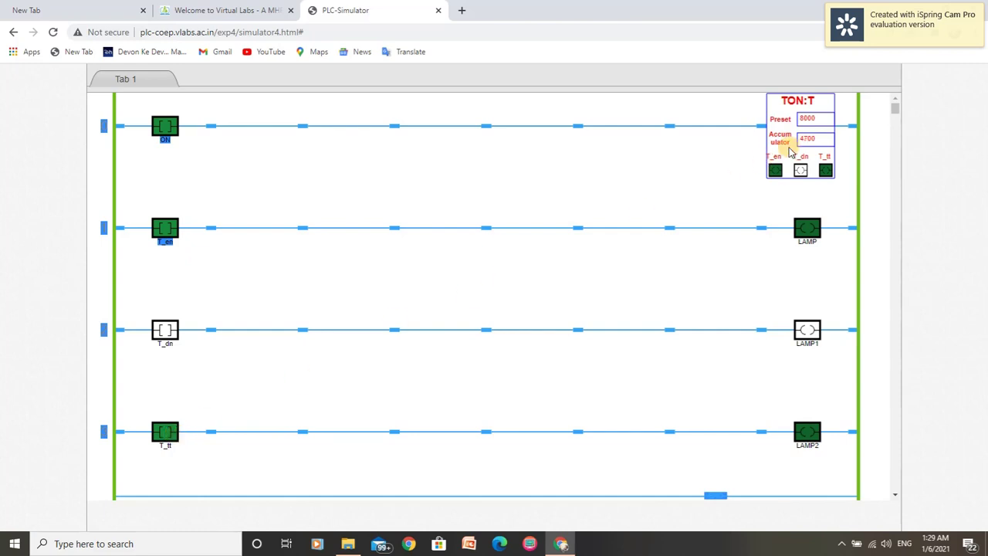